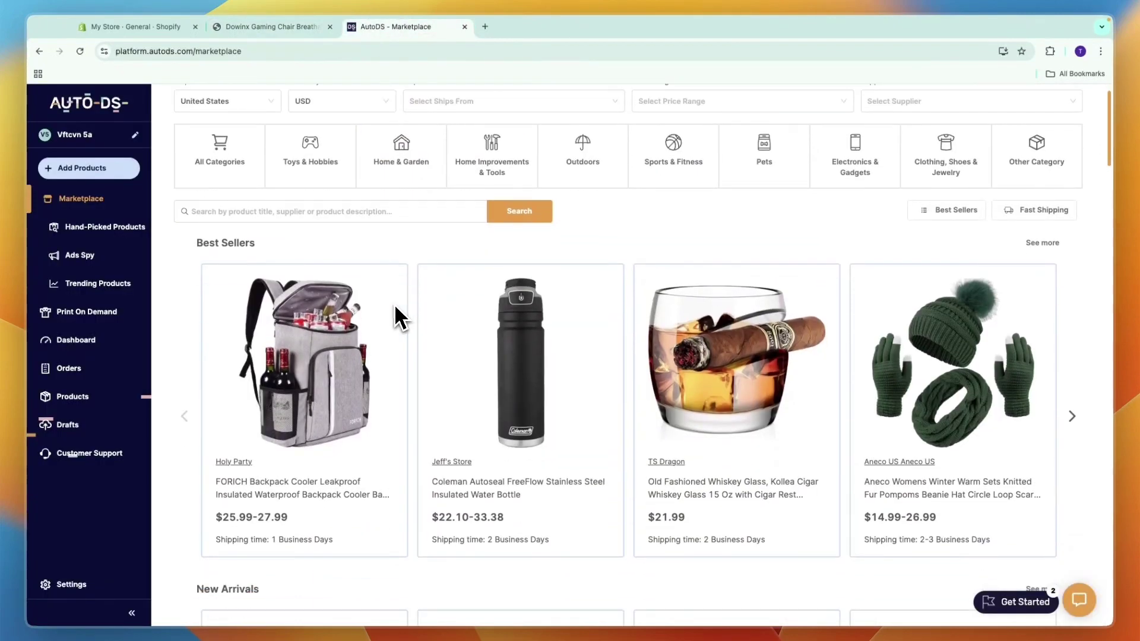
pyautogui.scroll(2, 367, 262)
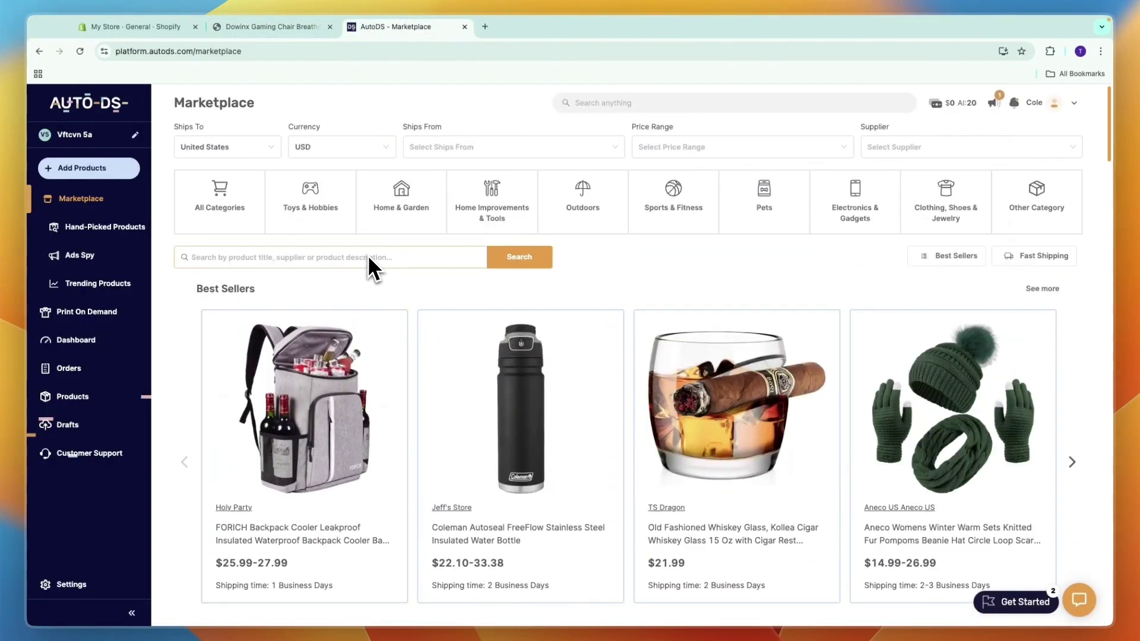
pyautogui.scroll(-2, 710, 421)
pyautogui.moveTo(736, 392)
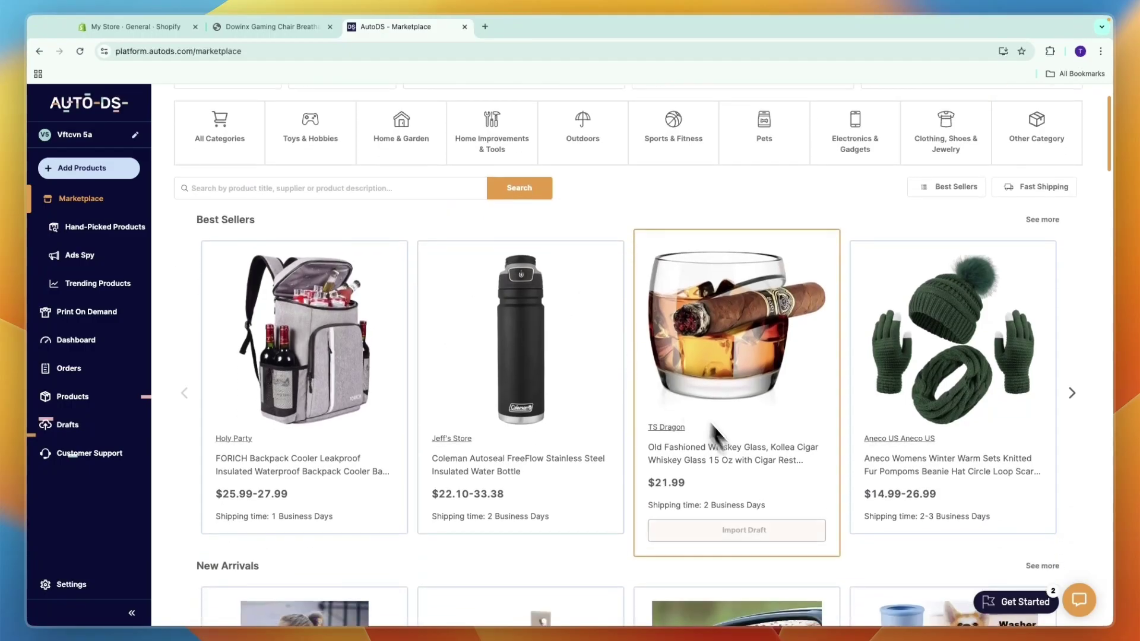
# Import the Old Fashioned whiskey cigar glass from Marketplace best sellers as a draft and view it in Drafts.
pyautogui.click(748, 530)
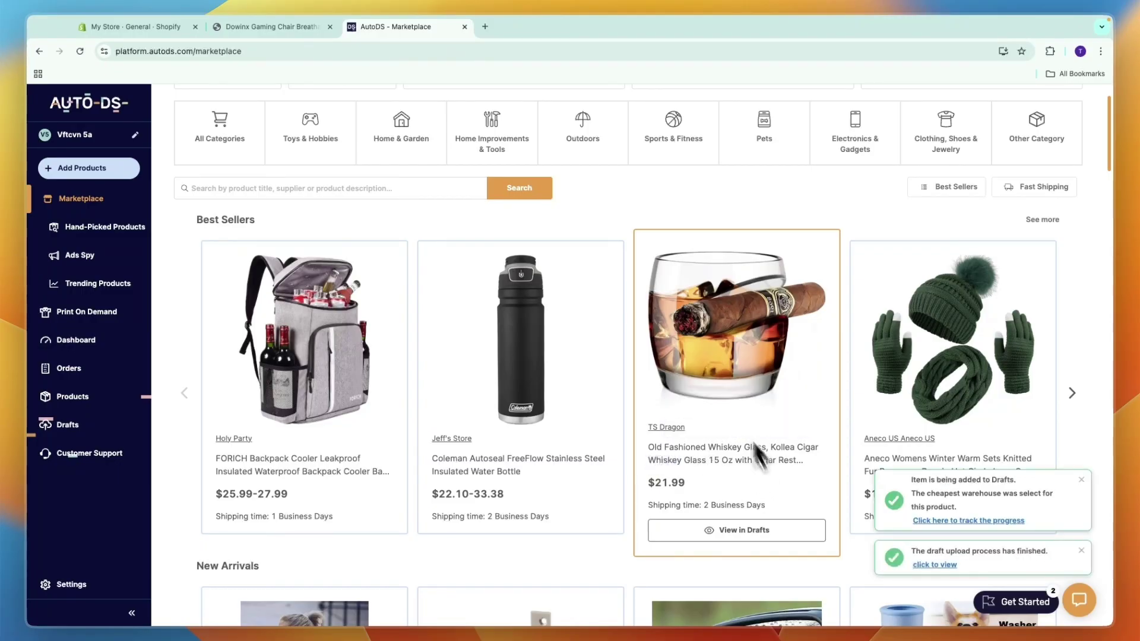
pyautogui.click(727, 529)
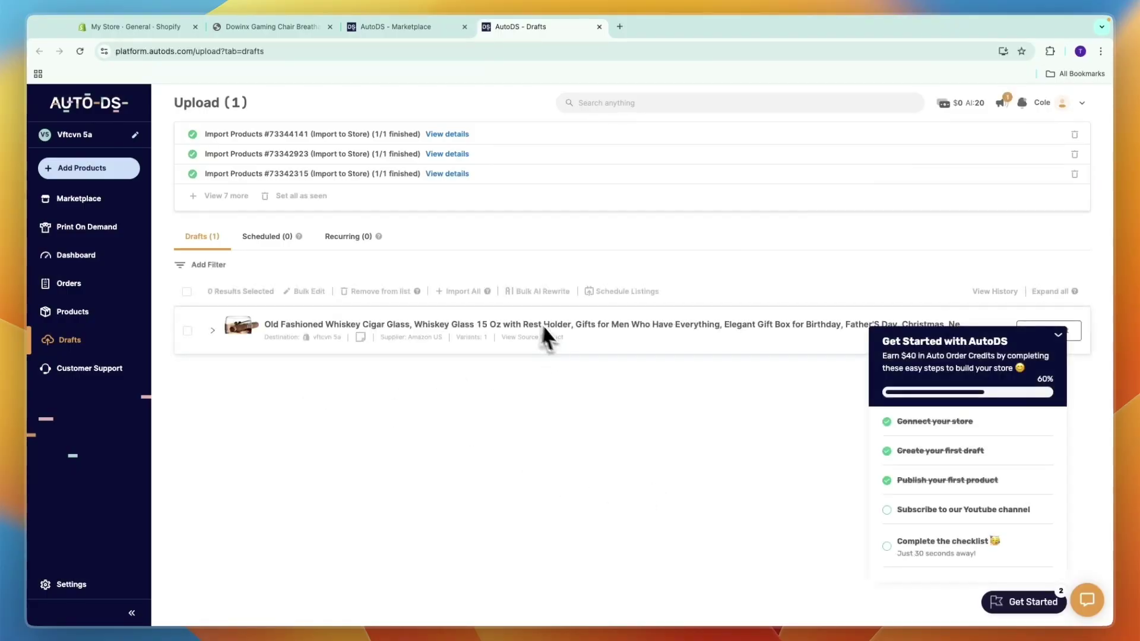
# Expand the whiskey glass draft and open its single variant's pricing editor.
pyautogui.click(1058, 336)
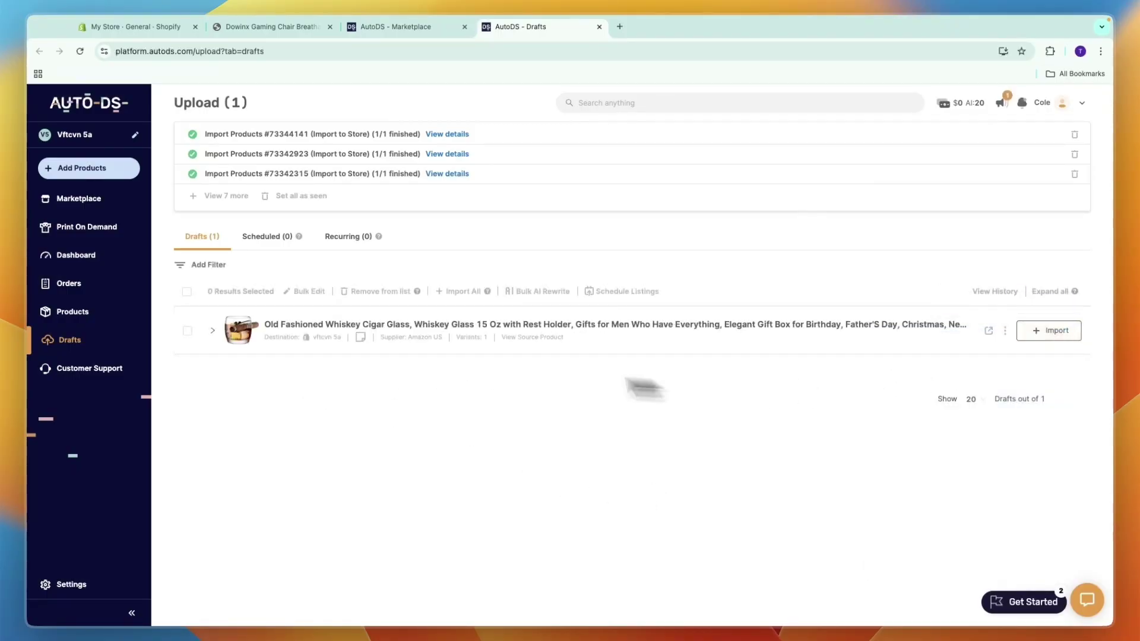
pyautogui.click(212, 331)
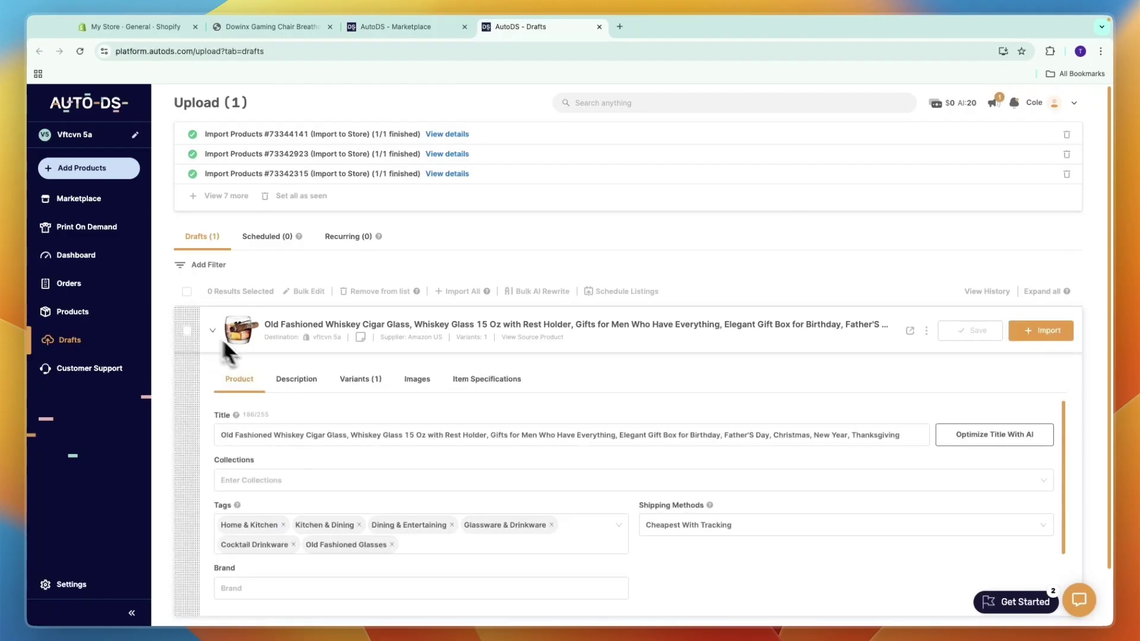
pyautogui.scroll(-2, 338, 390)
pyautogui.scroll(-2, 381, 393)
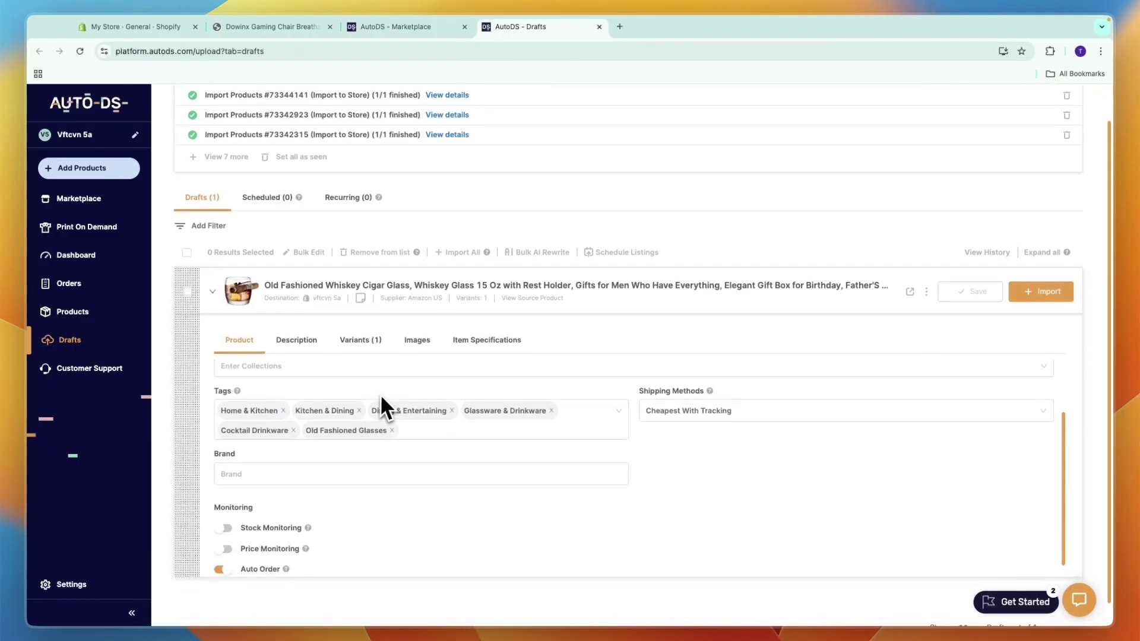
pyautogui.click(360, 341)
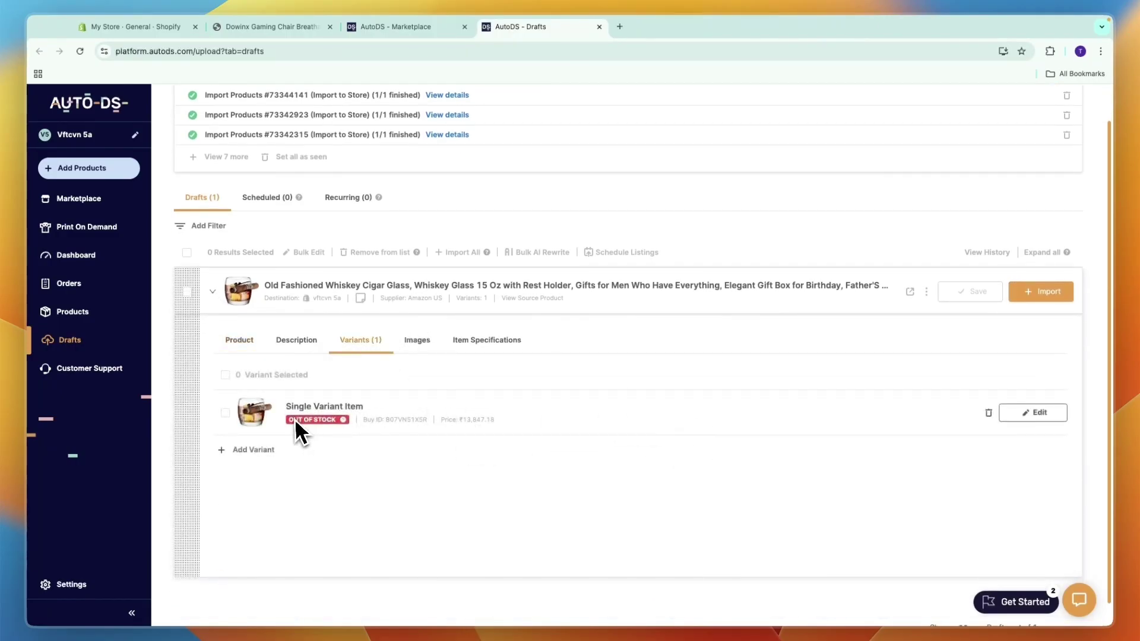
pyautogui.click(1032, 413)
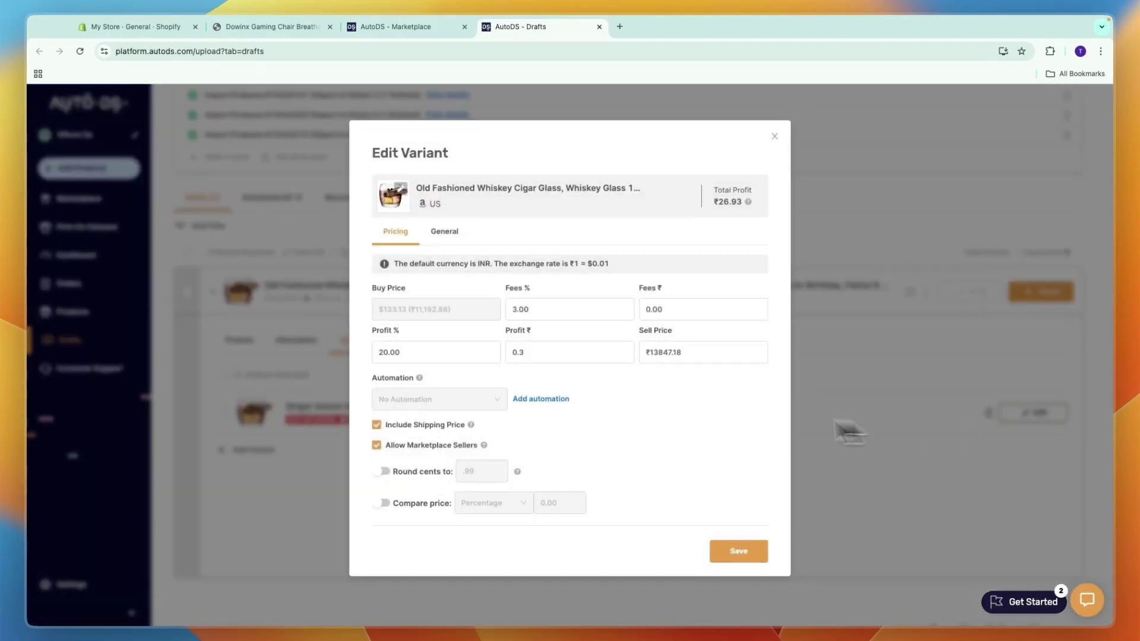
# Try new sell price, fees, profit and .99 cent rounding, then discard, keeping ₹13,847.18.
pyautogui.click(664, 366)
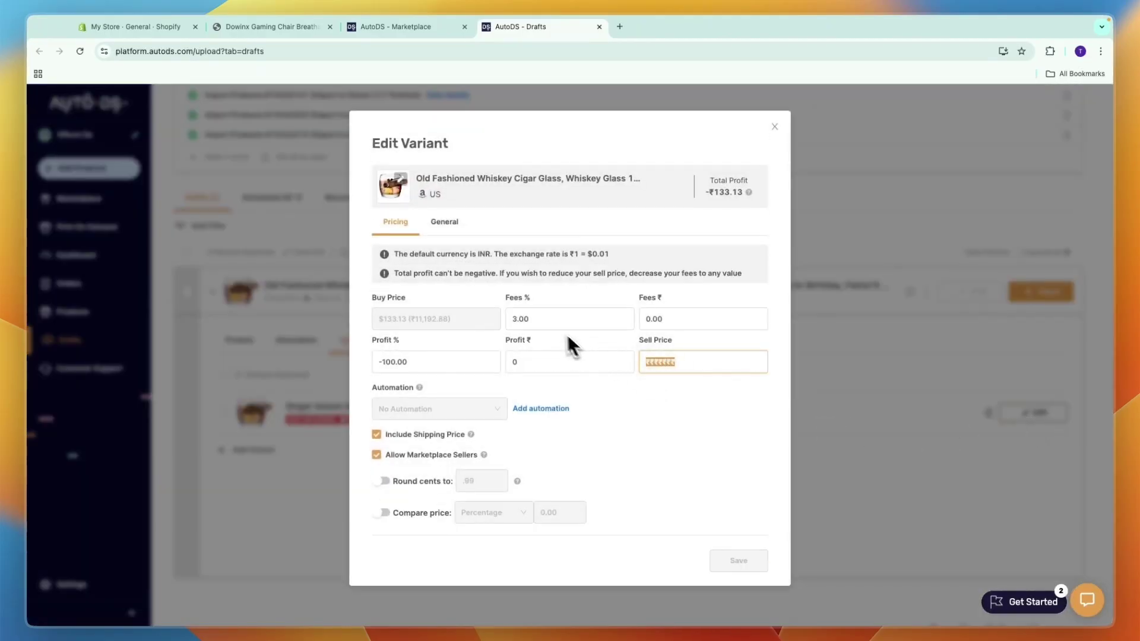
pyautogui.click(510, 319)
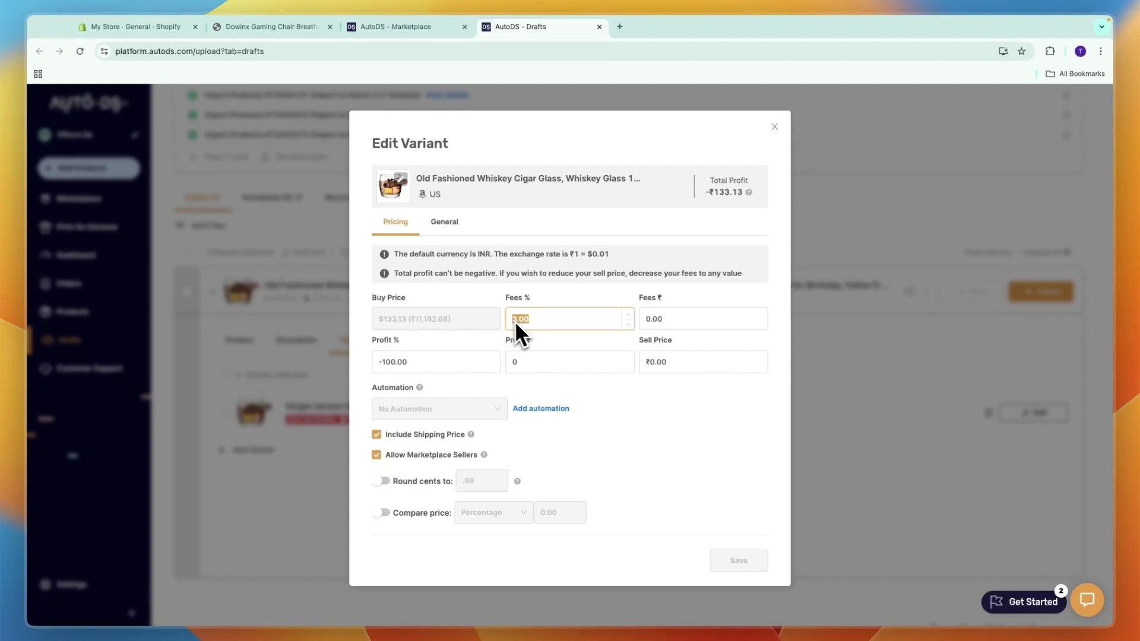
pyautogui.click(476, 344)
pyautogui.click(430, 333)
pyautogui.click(384, 481)
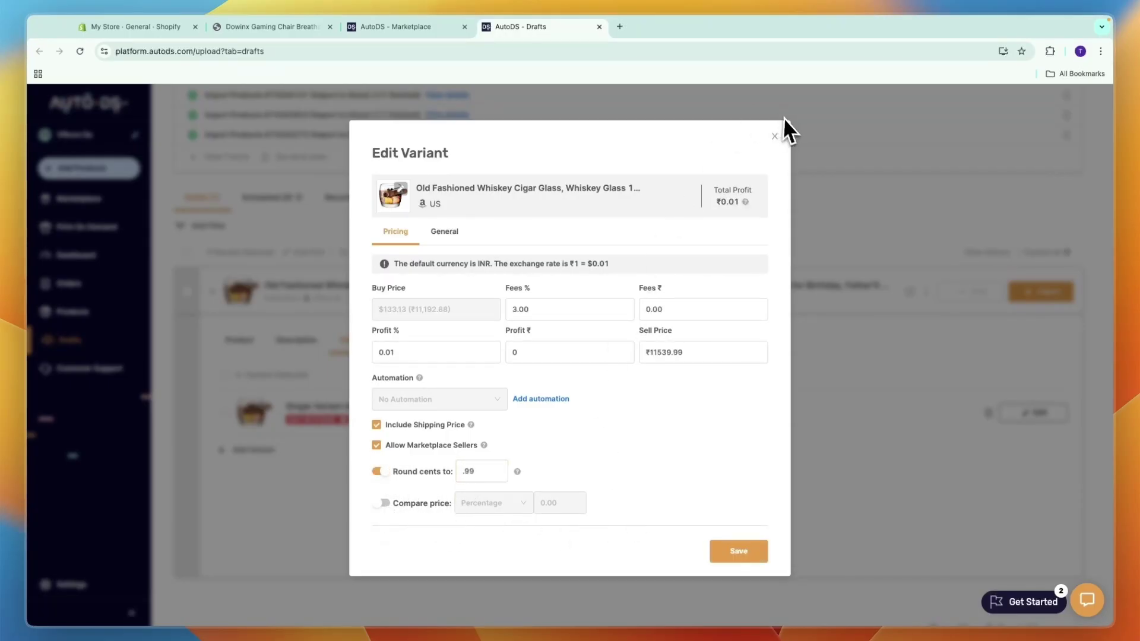
pyautogui.click(774, 138)
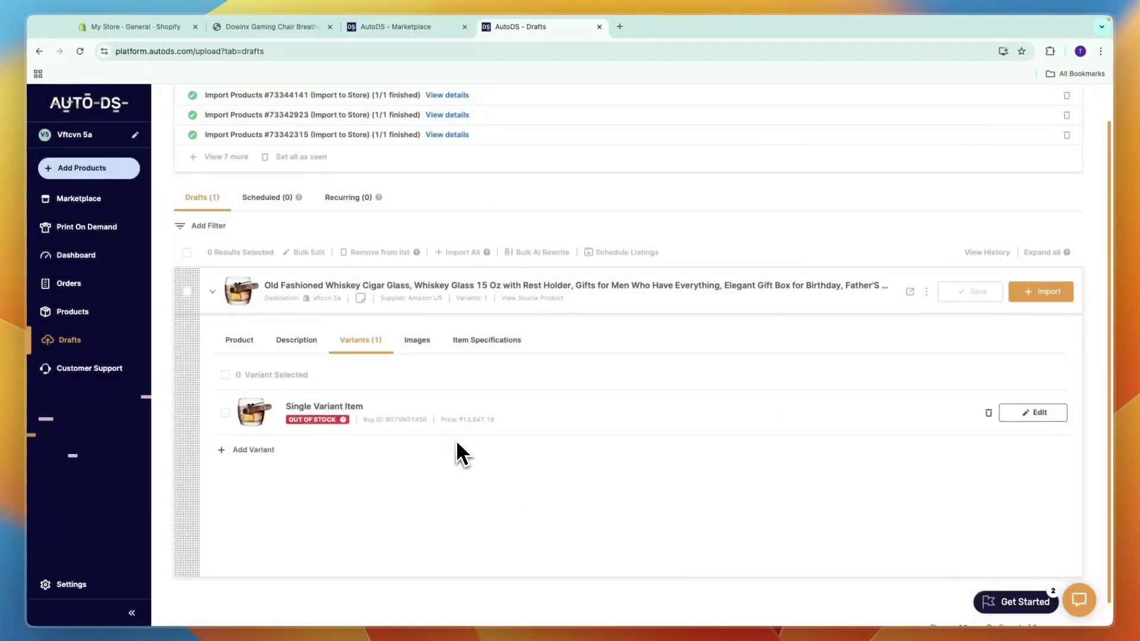
pyautogui.scroll(1, 456, 438)
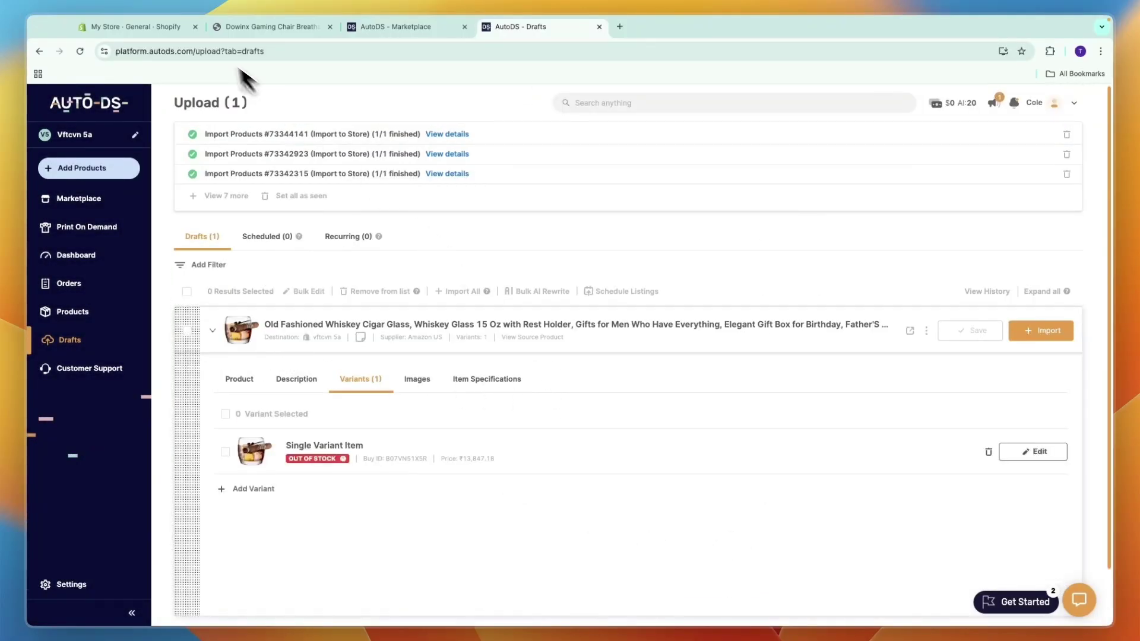
# In Shopify, close store settings and select the Dowinx chair Black variant's 1,413.81 price.
pyautogui.click(134, 34)
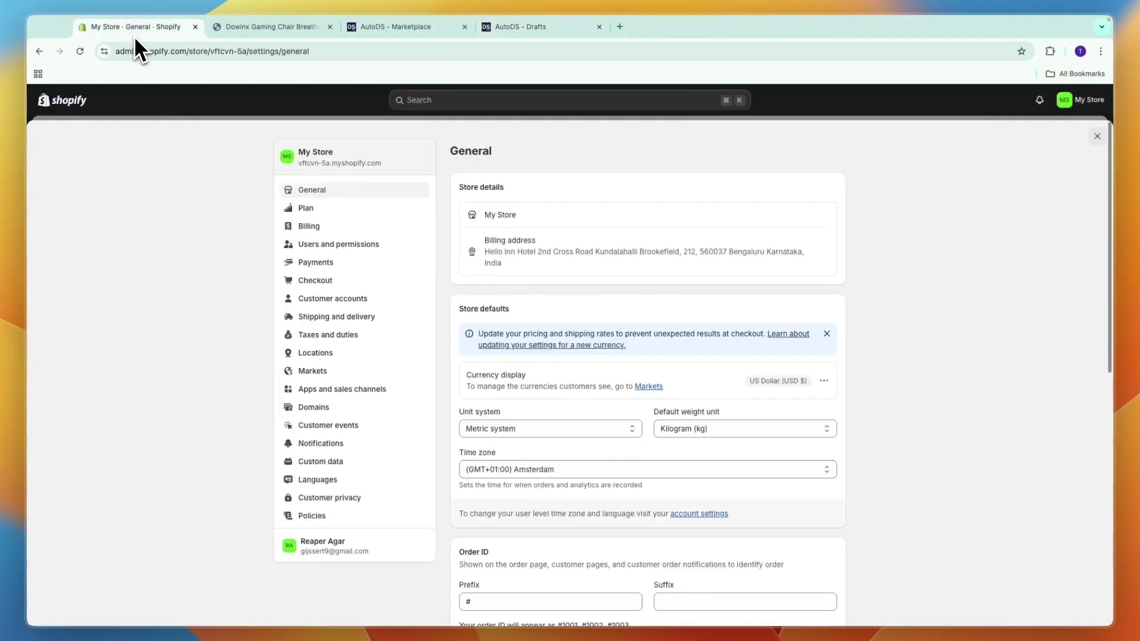
pyautogui.click(1095, 139)
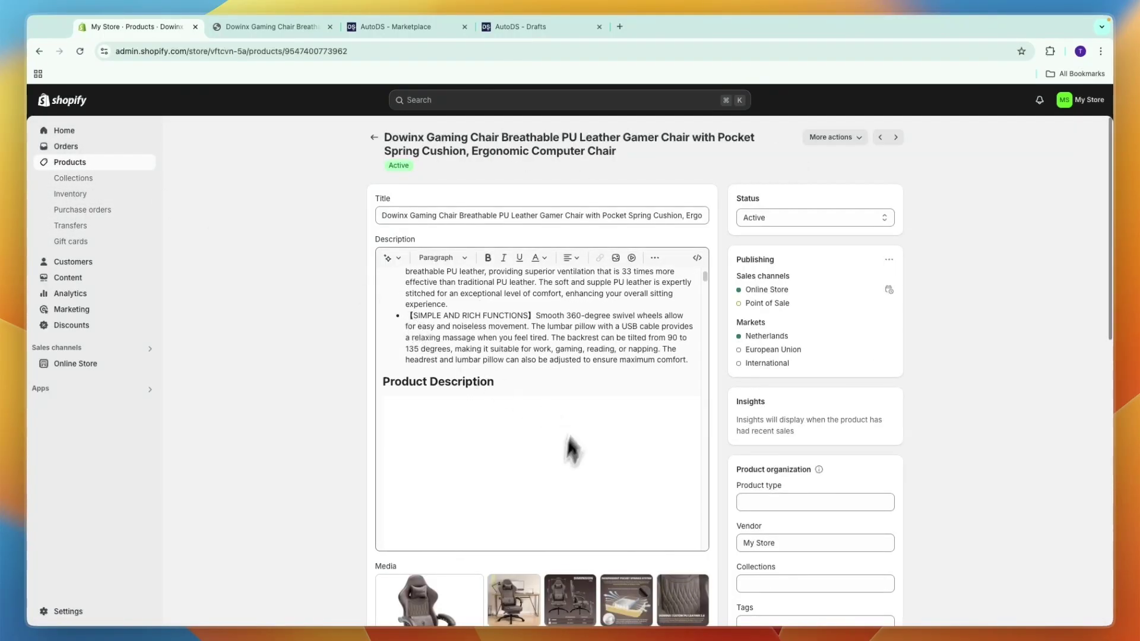
pyautogui.scroll(-5, 496, 497)
pyautogui.scroll(-4, 483, 482)
pyautogui.scroll(-3, 486, 496)
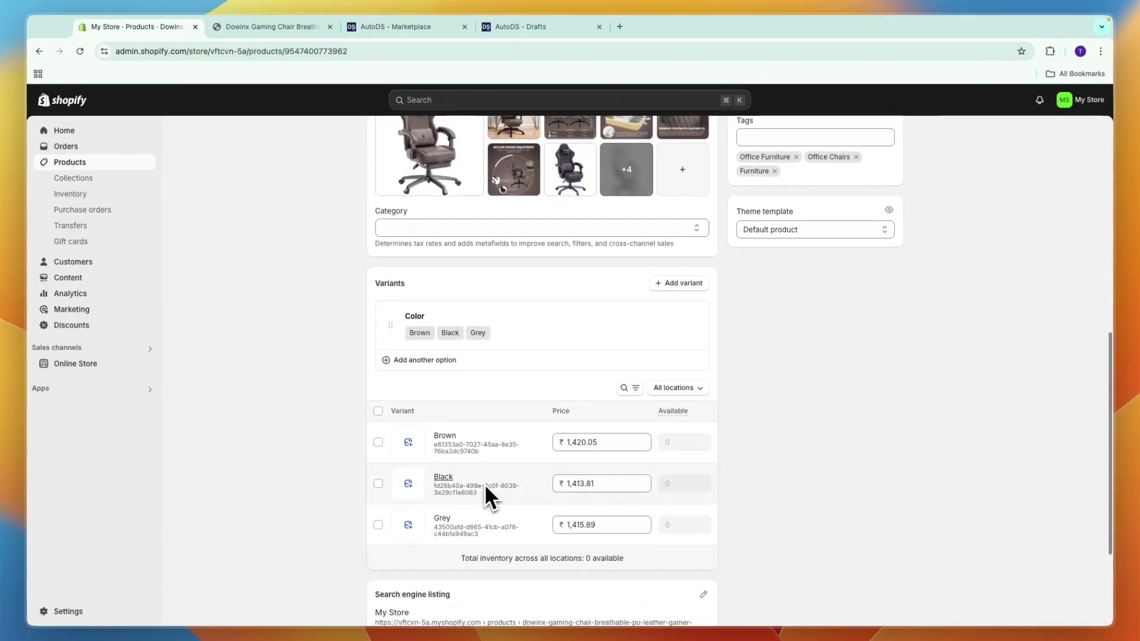
pyautogui.click(560, 482)
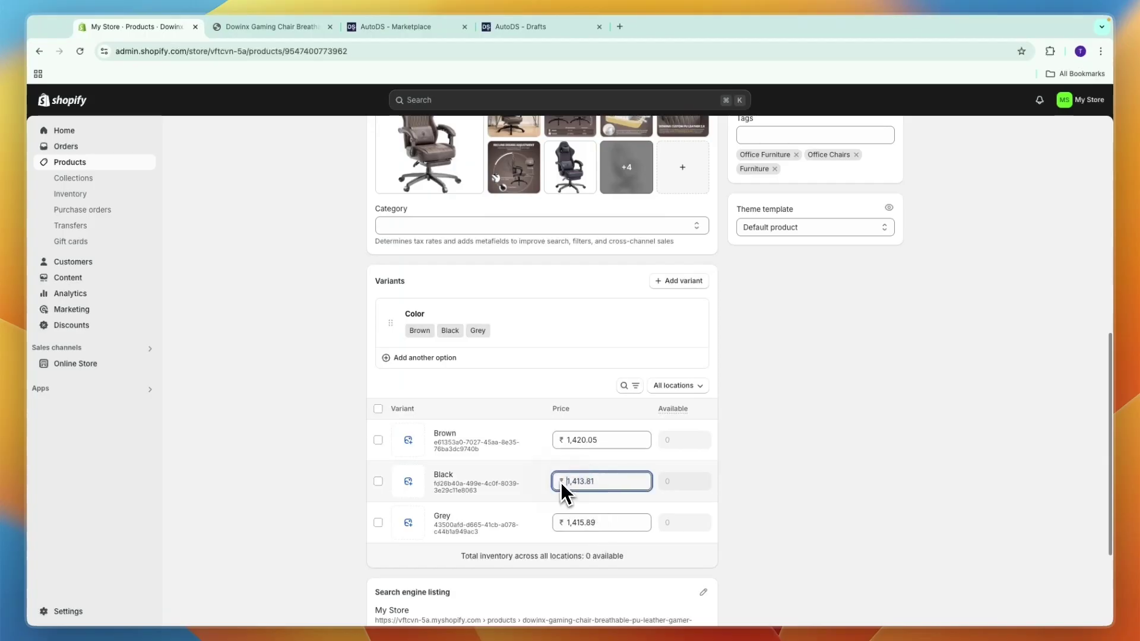
pyautogui.doubleClick(561, 481)
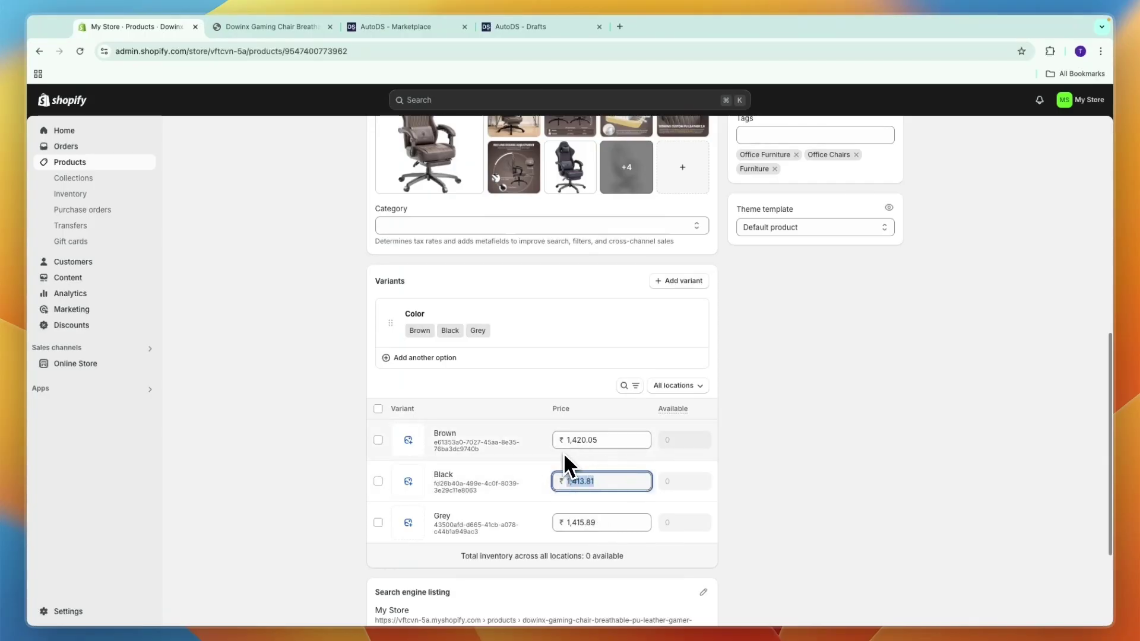
# Open the Dowinx gaming chair from AutoDS Products and bring up the Black variant's pricing.
pyautogui.click(519, 27)
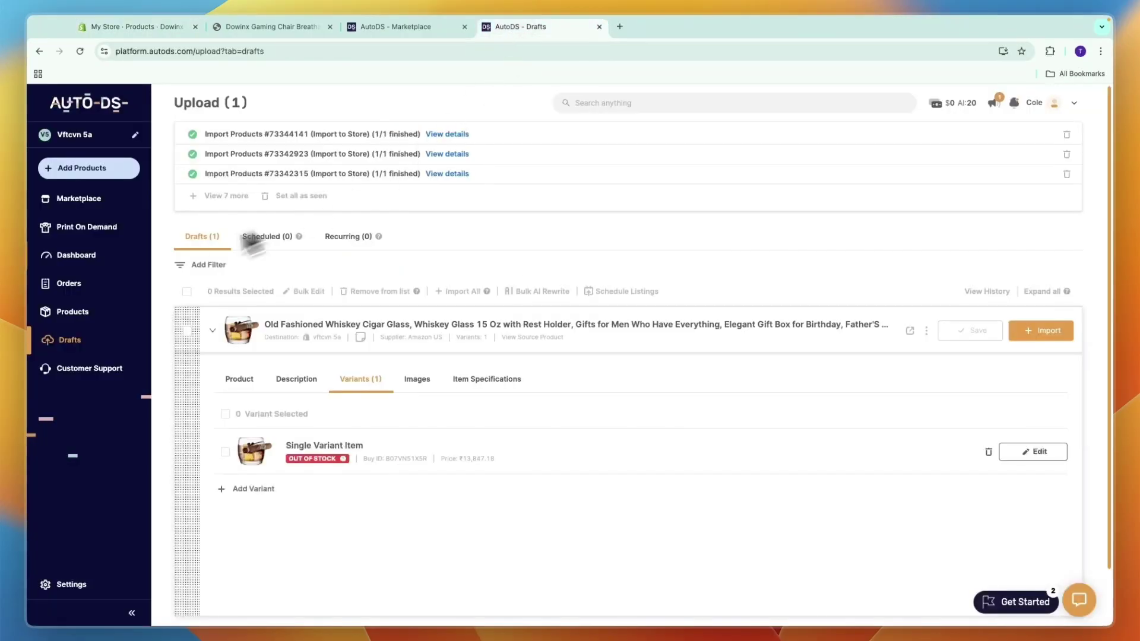
pyautogui.click(98, 313)
pyautogui.scroll(-1, 363, 356)
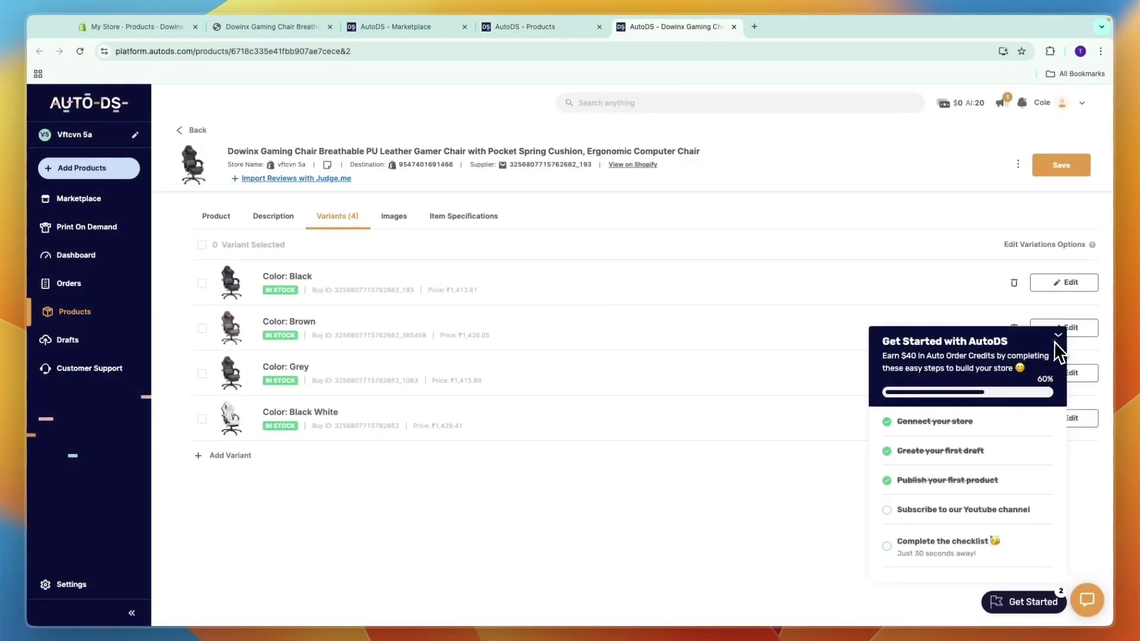
pyautogui.click(1058, 336)
pyautogui.click(1065, 283)
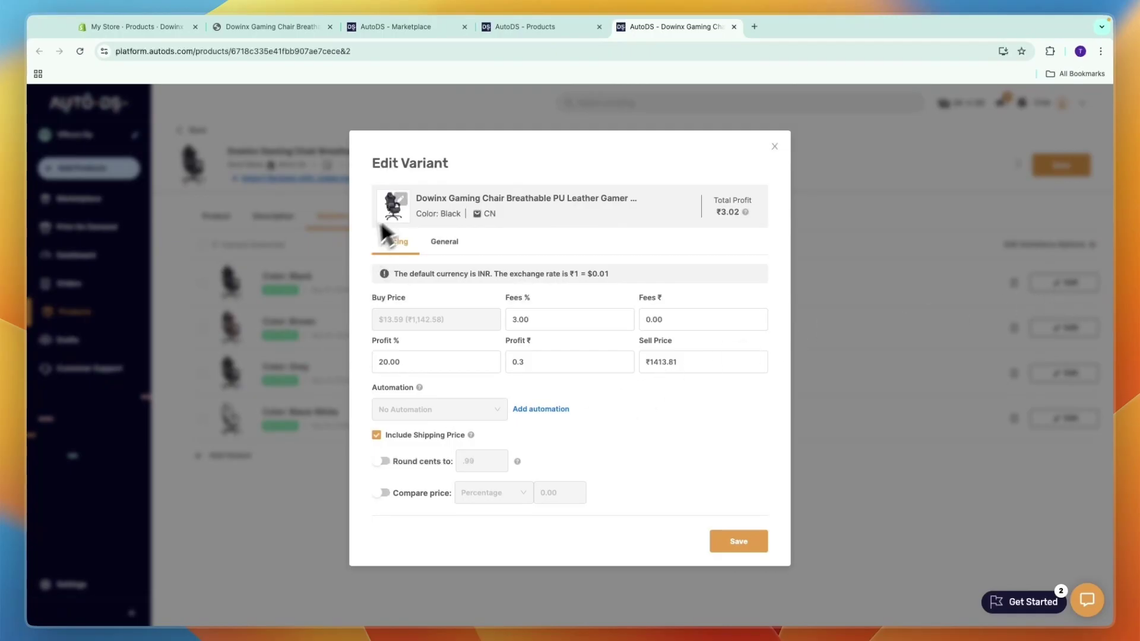
# Try clearing the Black variant's sell price, then close without saving, keeping ₹1,413.81.
pyautogui.moveTo(655, 364); pyautogui.dragTo(665, 367)
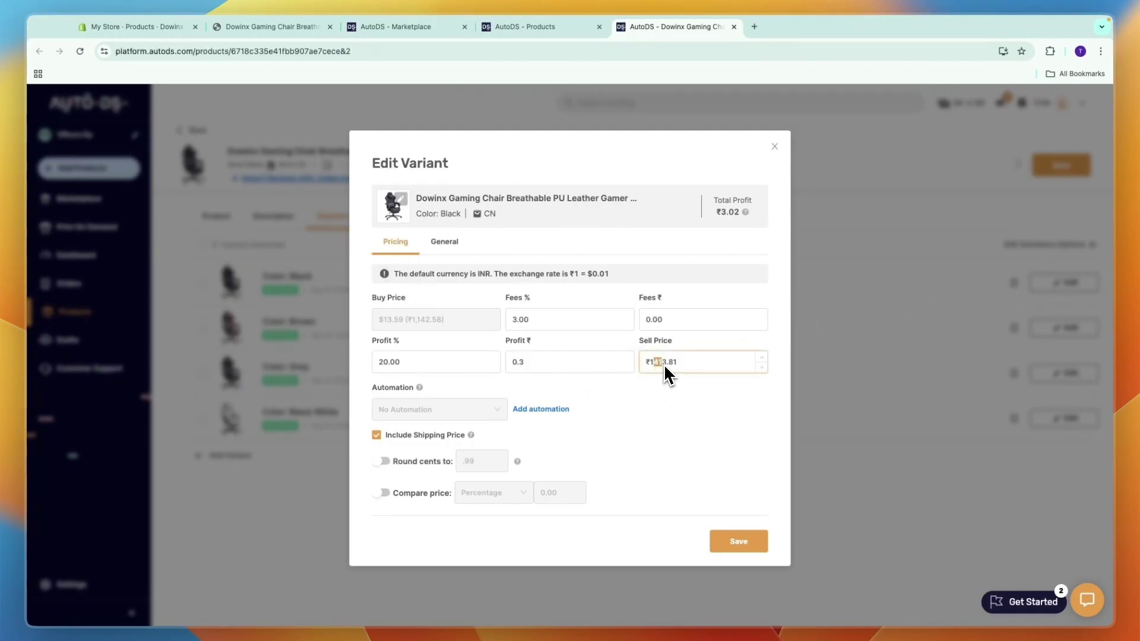
pyautogui.press('BackSpace')
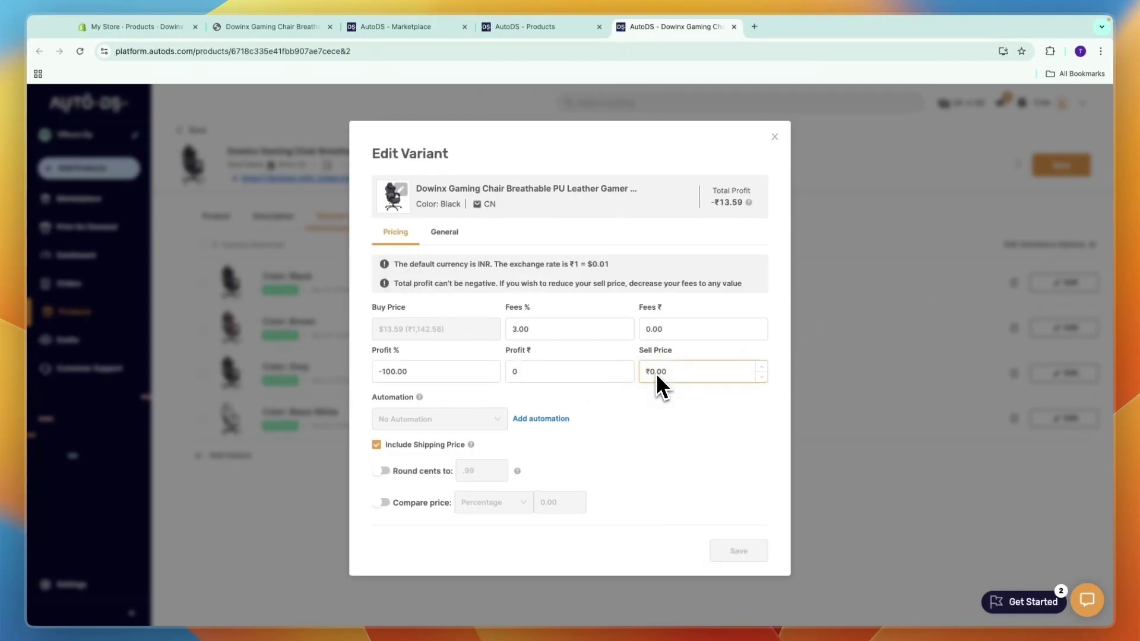
pyautogui.write('1')
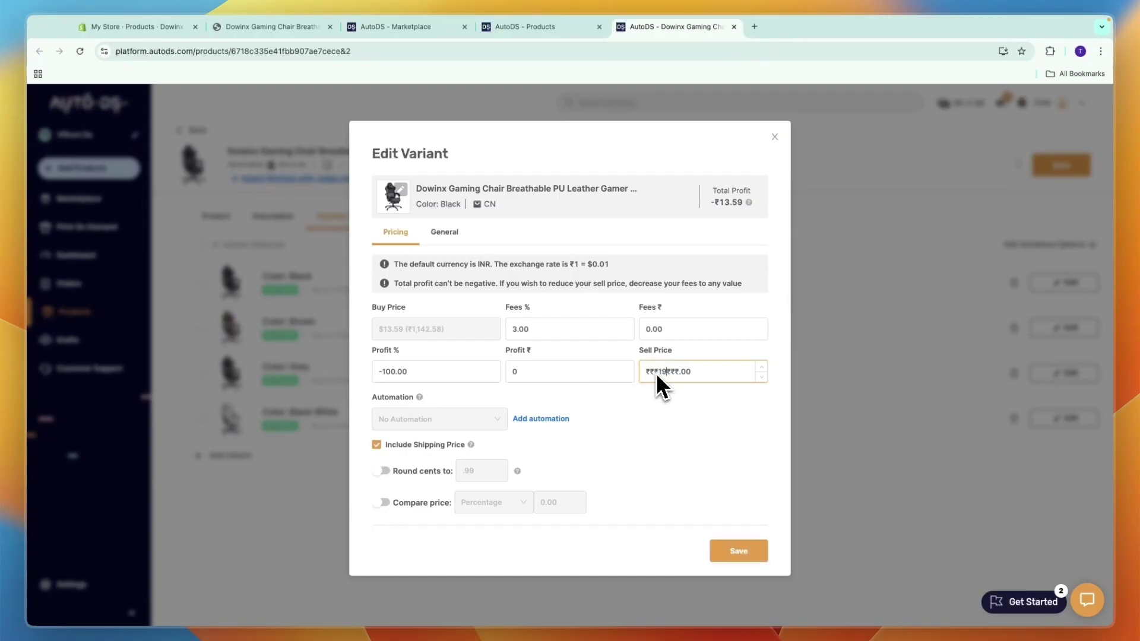
pyautogui.press('BackSpace')
pyautogui.write('0')
pyautogui.write('100')
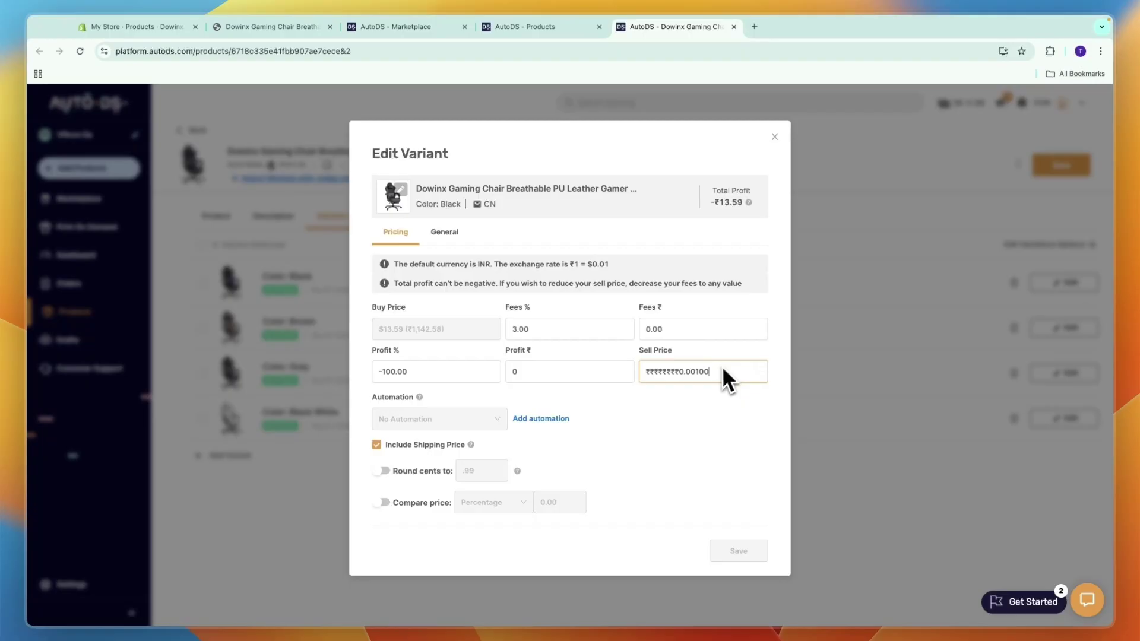
pyautogui.click(816, 183)
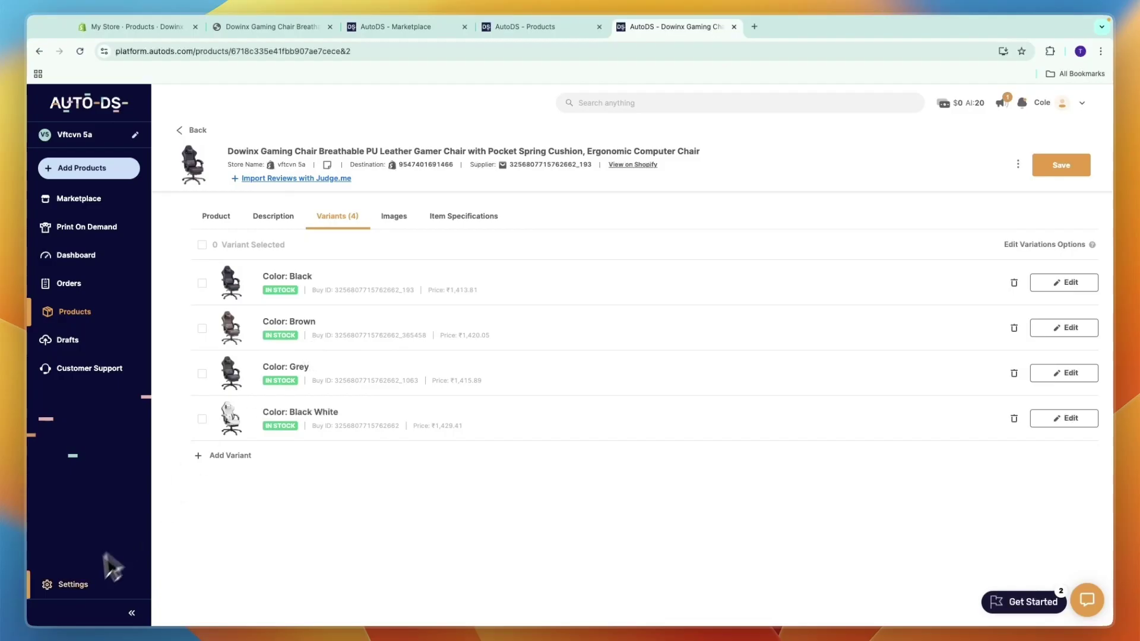
# Open the Aliexpress CN supplier's pricing settings.
pyautogui.click(73, 586)
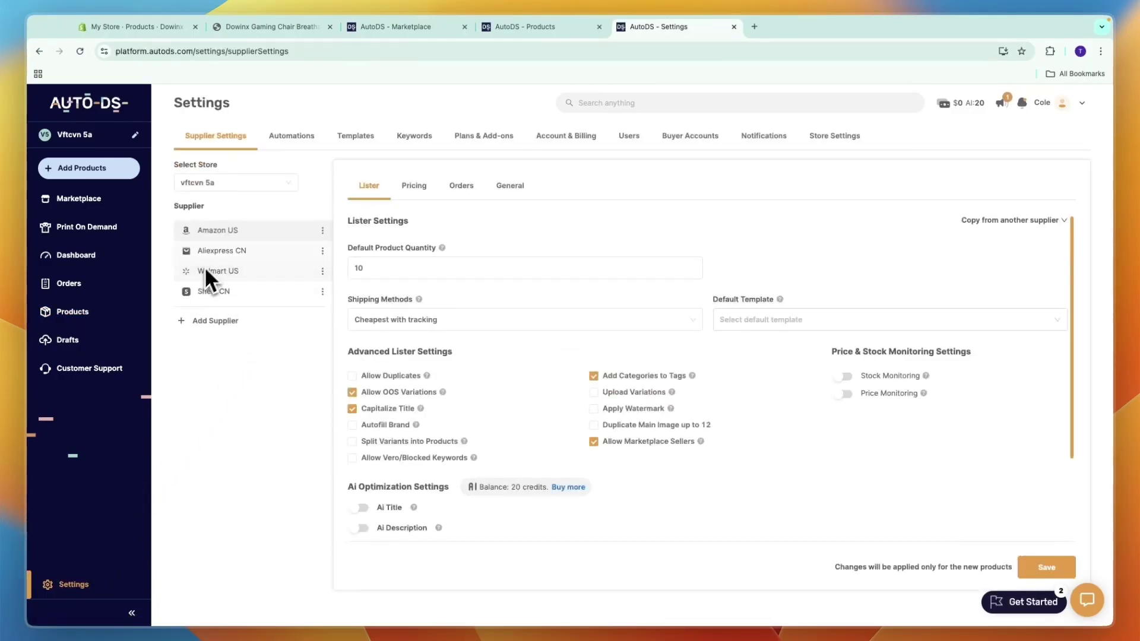
pyautogui.click(222, 258)
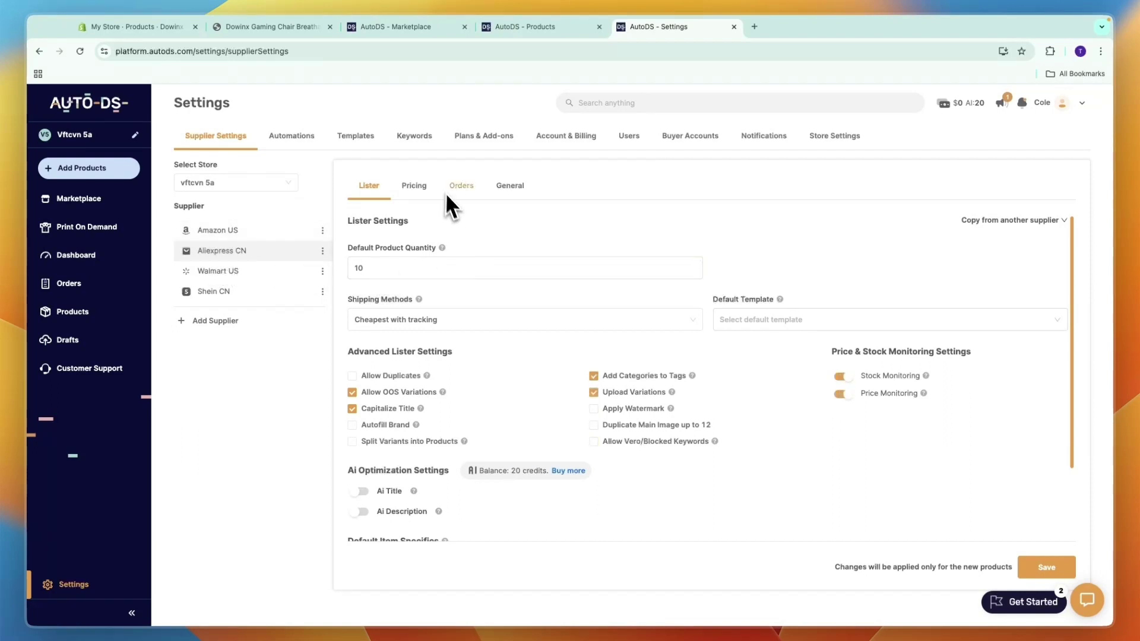
pyautogui.click(417, 186)
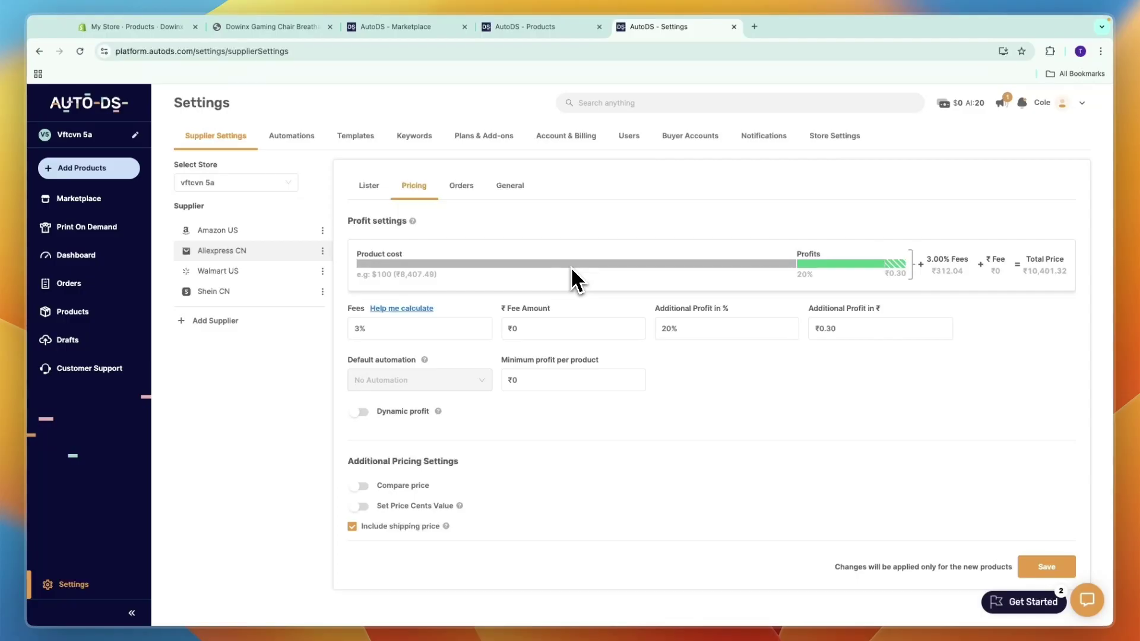
# Set 50% additional profit, ₹0.50 fee and ₹100 minimum profit, and save.
pyautogui.click(683, 327)
pyautogui.press('BackSpace')
pyautogui.write('5')
pyautogui.click(640, 326)
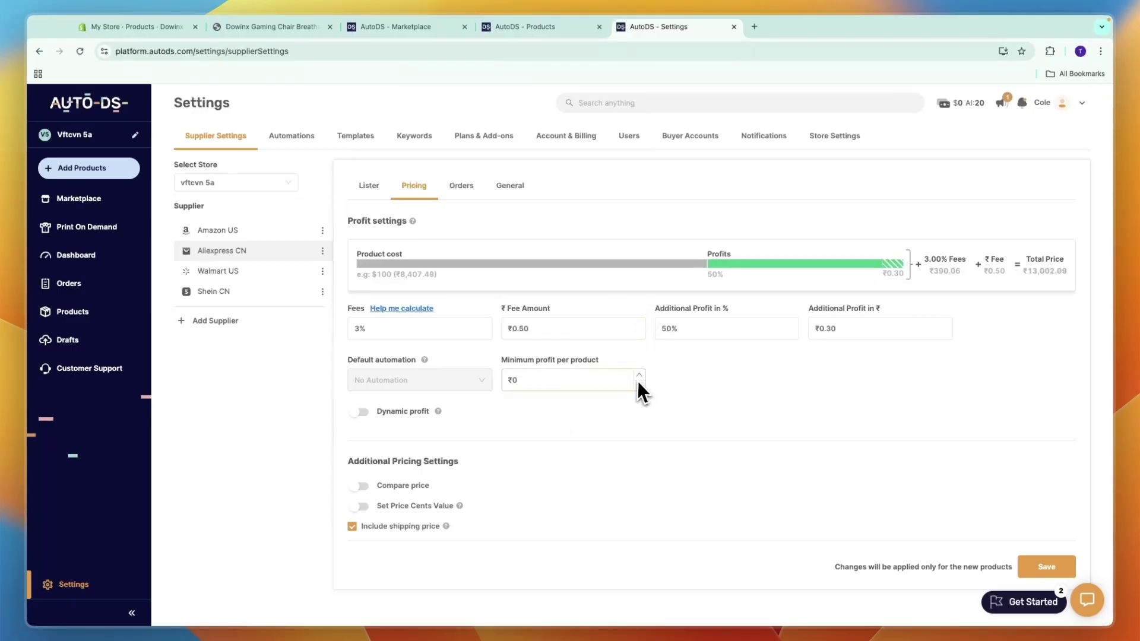
pyautogui.hotkey('ctrl', 'a')
pyautogui.write('1000')
pyautogui.click(541, 404)
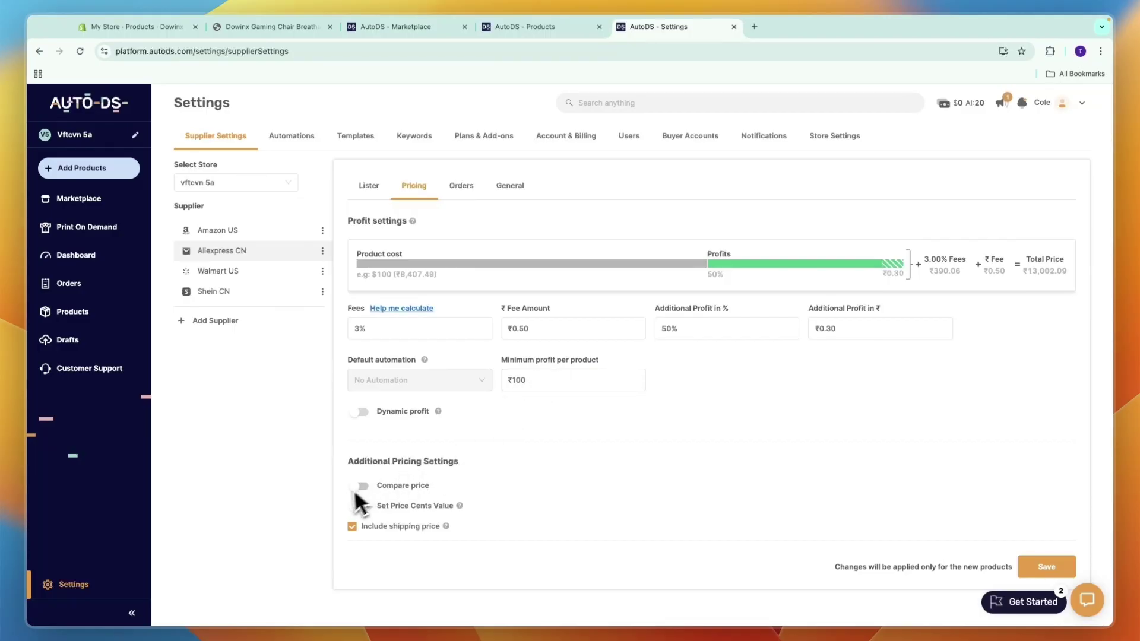
pyautogui.click(1049, 570)
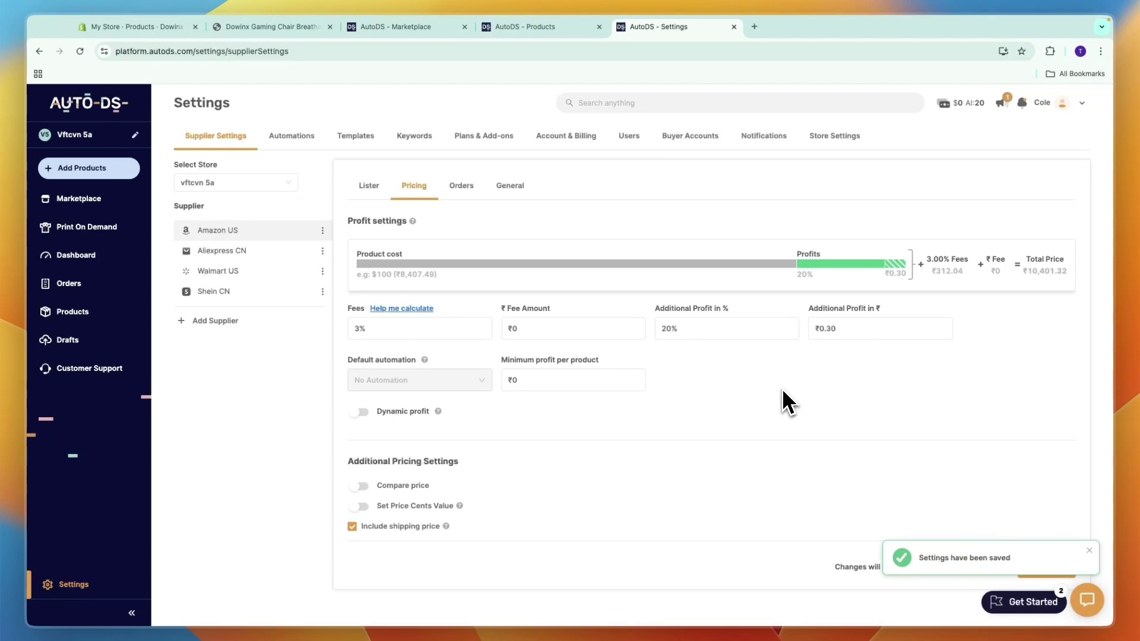
# Step Amazon US additional profit from 20% up to 37% with the spinner arrows and save.
pyautogui.click(701, 329)
pyautogui.click(791, 325)
pyautogui.doubleClick(790, 325)
pyautogui.click(790, 325)
pyautogui.doubleClick(790, 325)
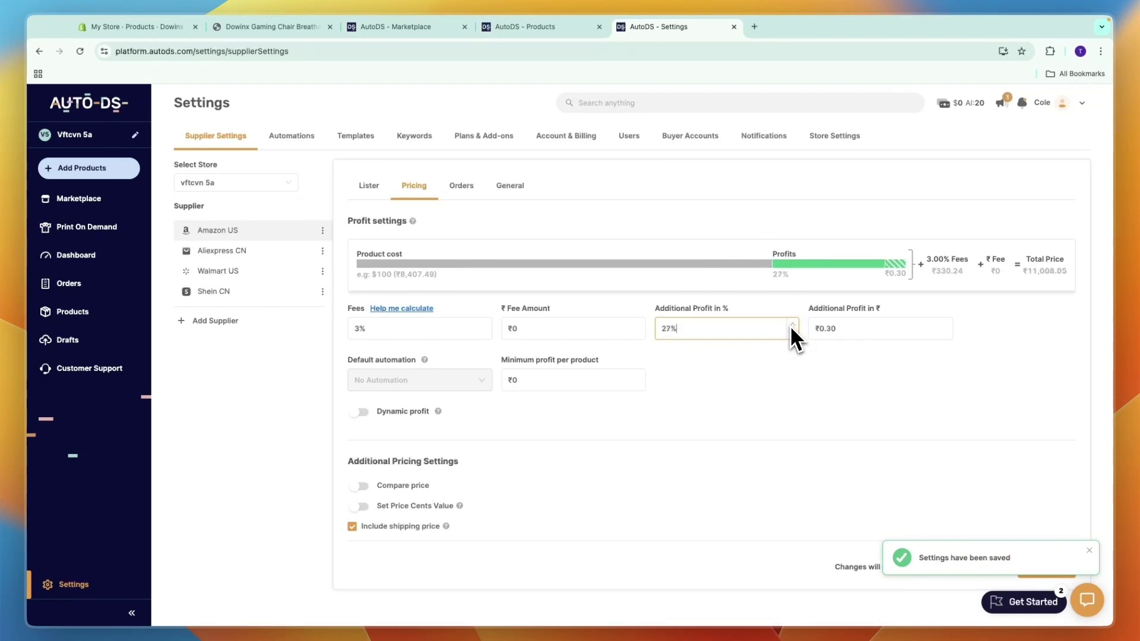
pyautogui.doubleClick(790, 326)
pyautogui.doubleClick(790, 326)
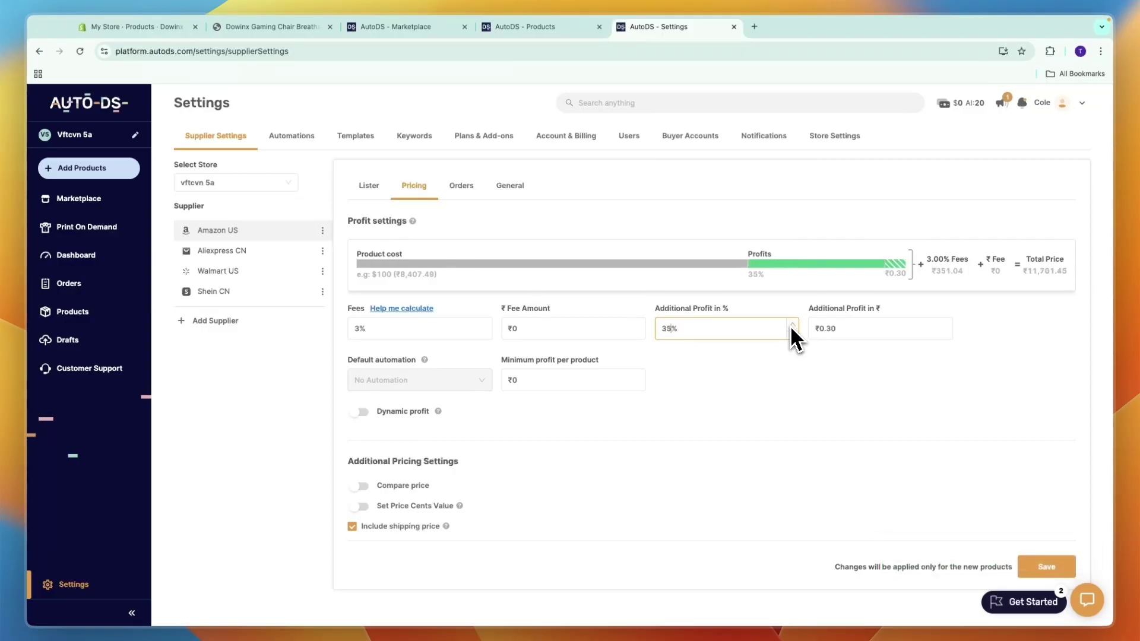
pyautogui.click(1046, 570)
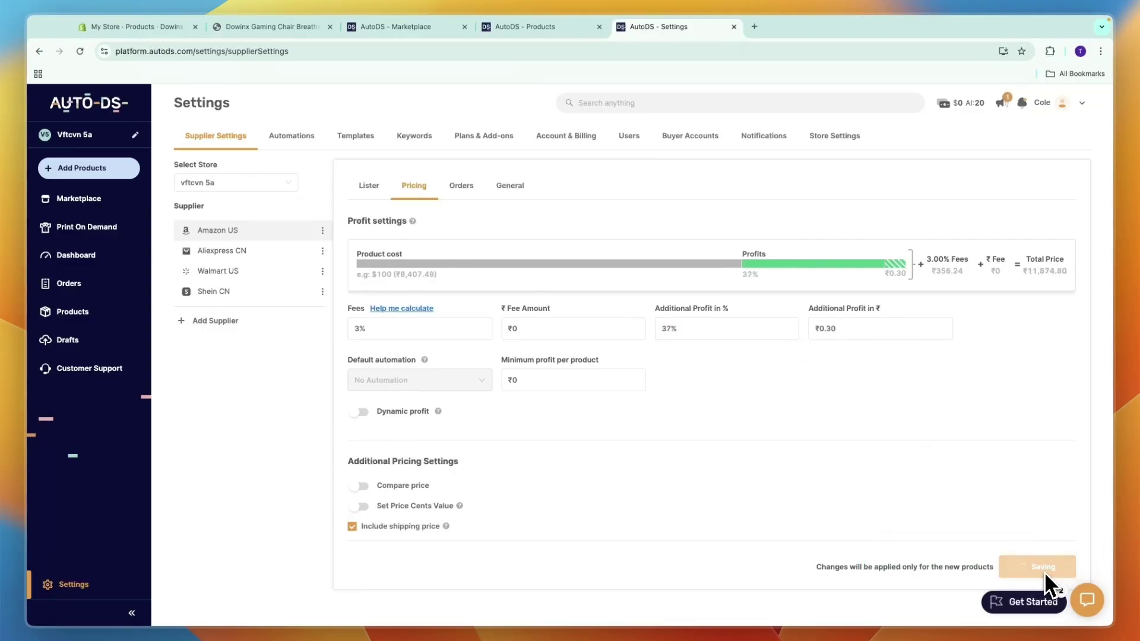